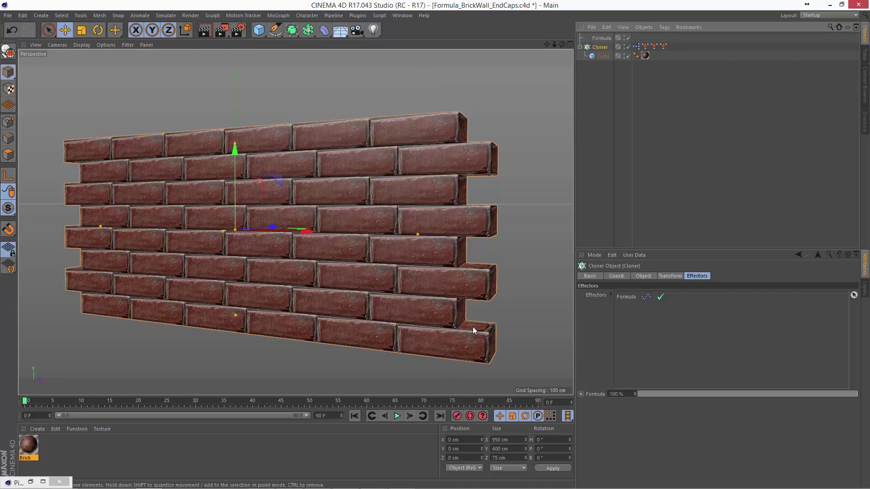
Change the Formula effector's P.X offset from 50 cm to 75 cm, checking the cube's 150 cm width
{"action": "left_click_drag", "start_coordinate": [546, 44], "coordinate": [566, 45]}
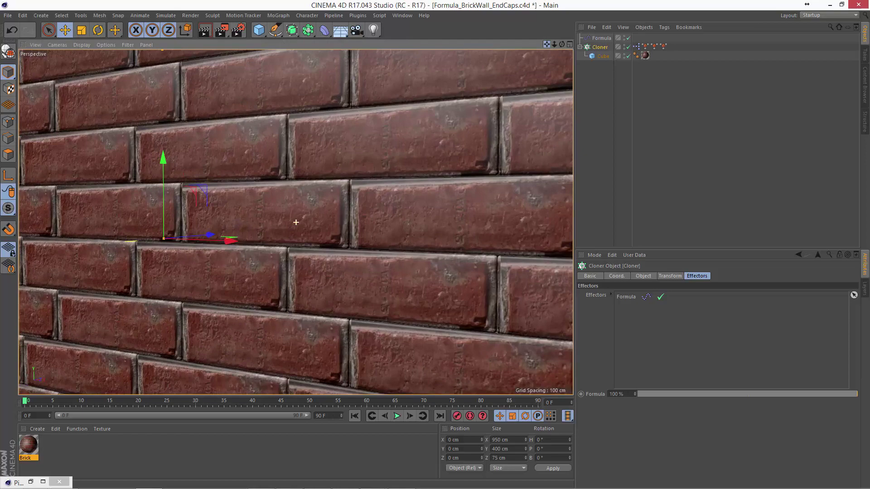
{"action": "scroll", "coordinate": [296, 222], "scroll_direction": "down", "scroll_amount": 10}
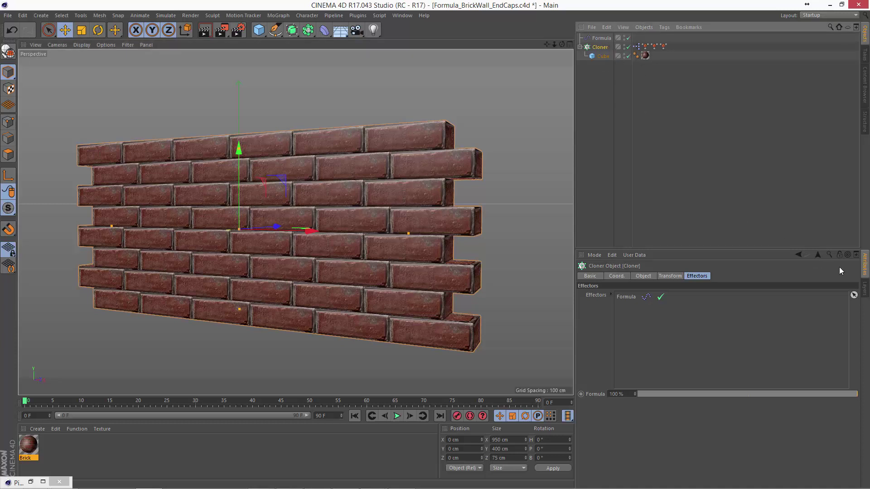
{"action": "left_click", "coordinate": [595, 38]}
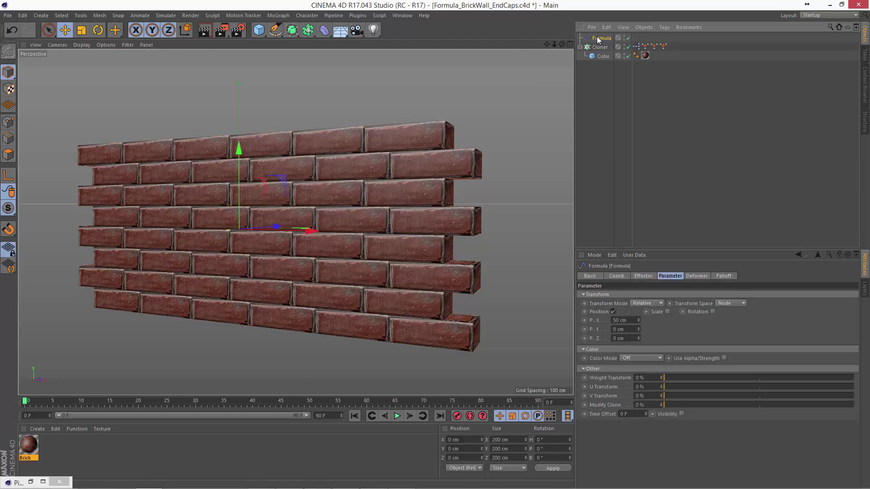
{"action": "double_click", "coordinate": [626, 320]}
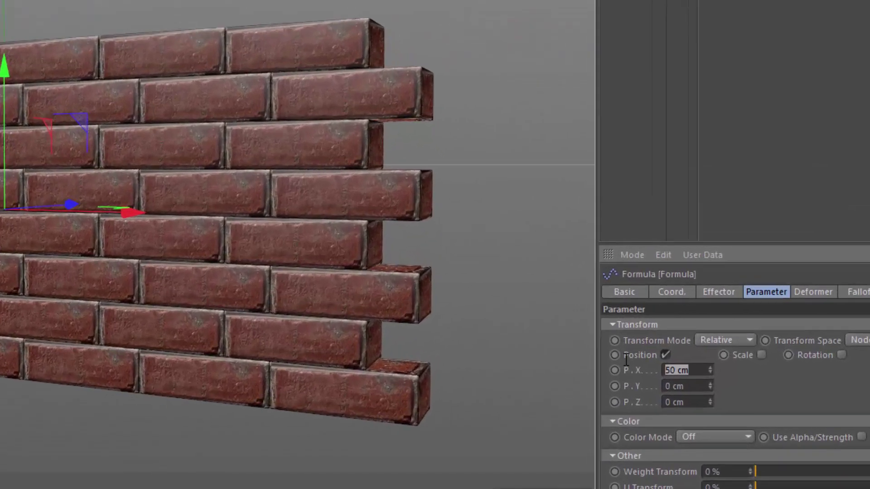
{"action": "key", "text": "BackSpace"}
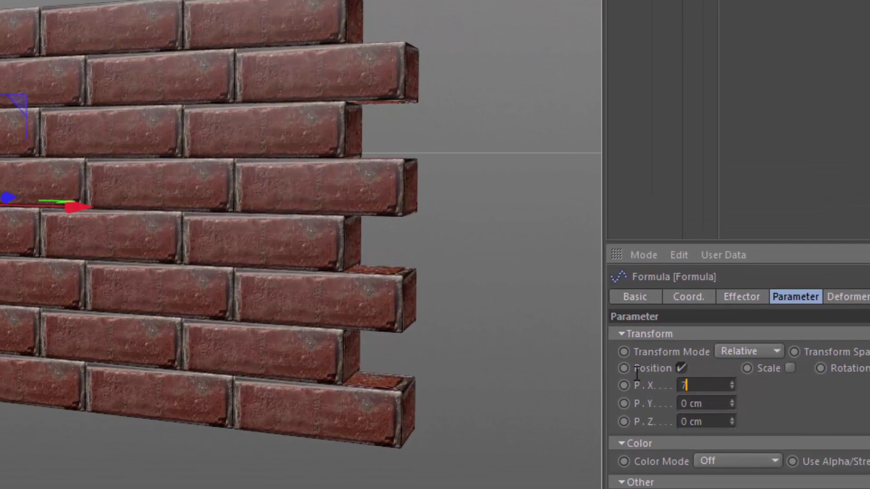
{"action": "type", "text": "75"}
{"action": "key", "text": "Return"}
{"action": "left_click", "coordinate": [634, 18]}
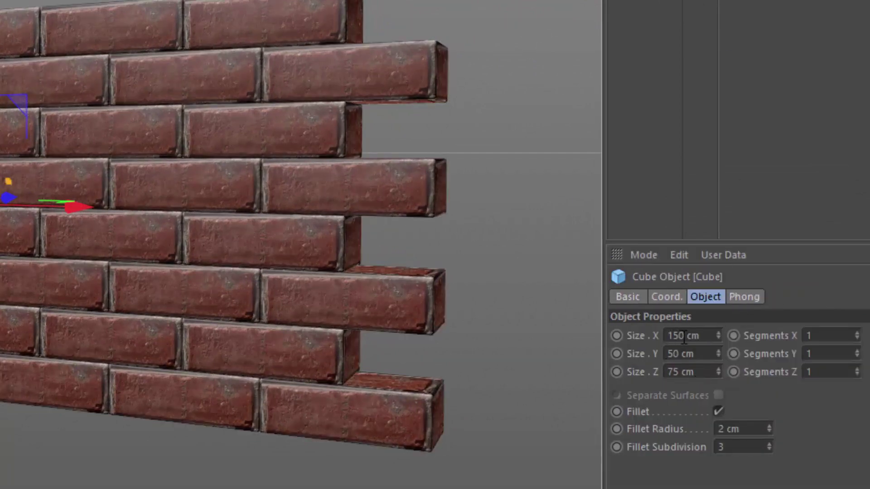
{"action": "left_click", "coordinate": [657, 59]}
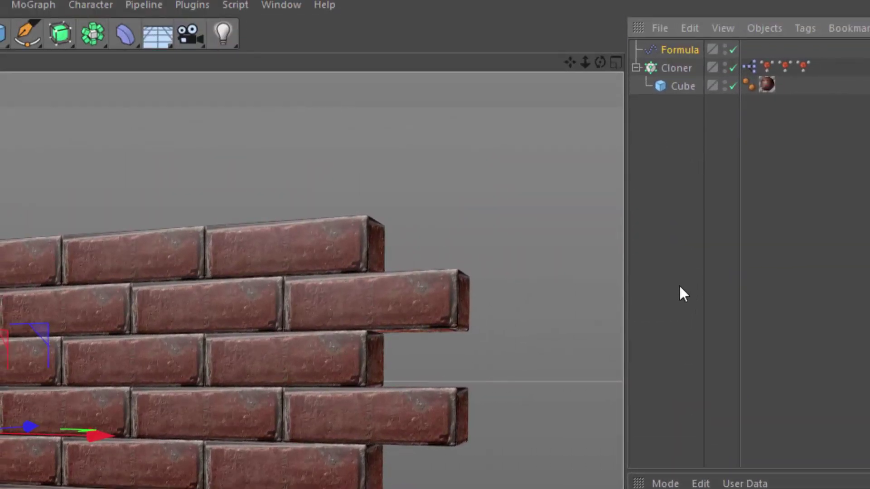
Rename the Cloner to 'Bricks'
{"action": "double_click", "coordinate": [677, 68]}
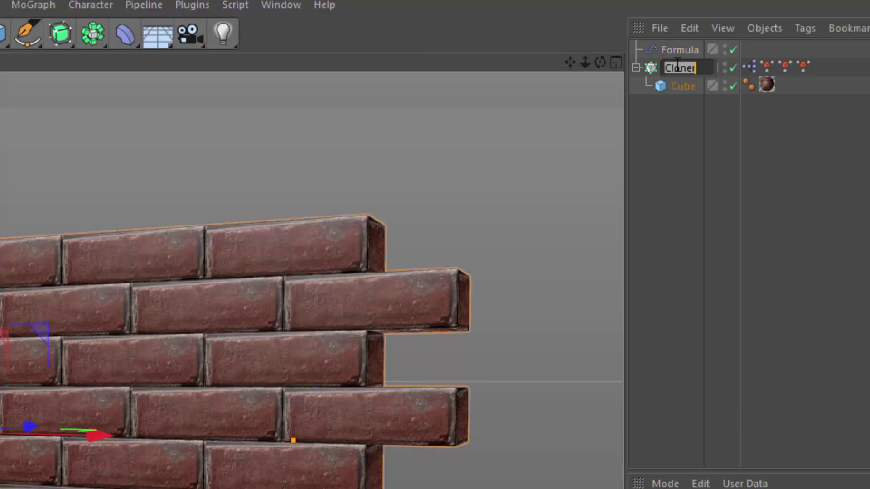
{"action": "type", "text": "Bricks"}
{"action": "key", "text": "Return"}
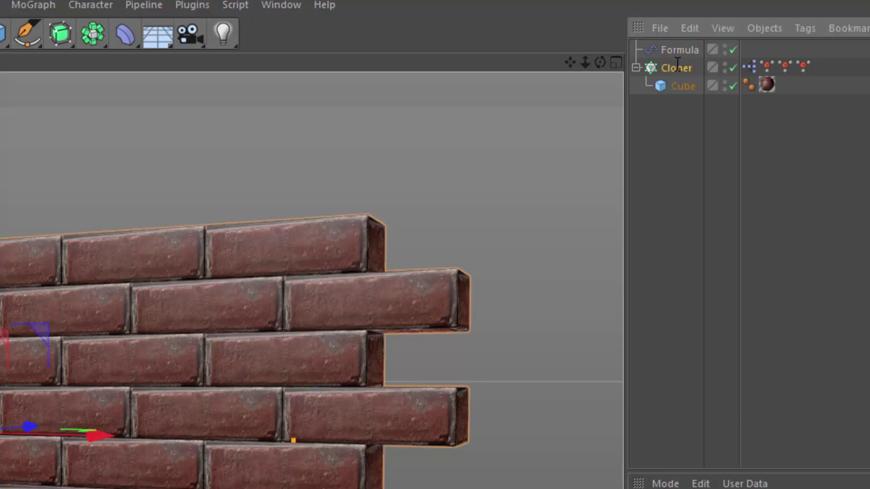
Rename the Formula effector to 'Stagger' and select the brick Cube
{"action": "double_click", "coordinate": [685, 50]}
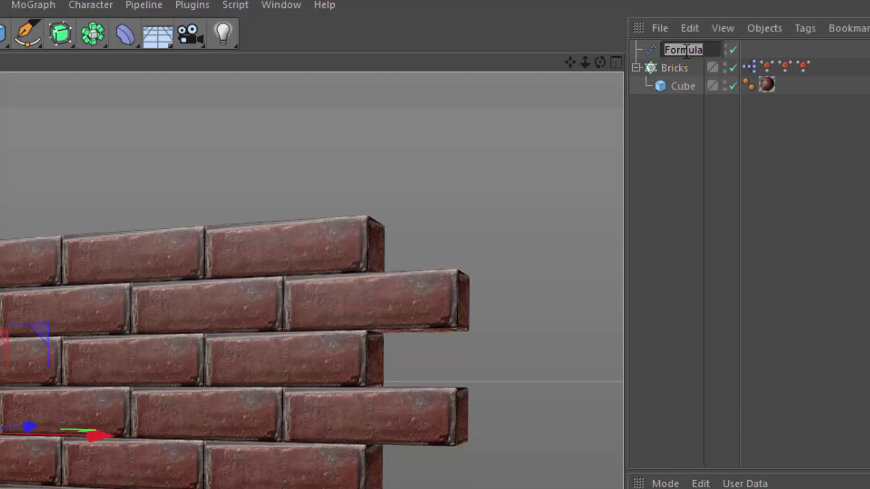
{"action": "type", "text": "Stagger"}
{"action": "key", "text": "Return"}
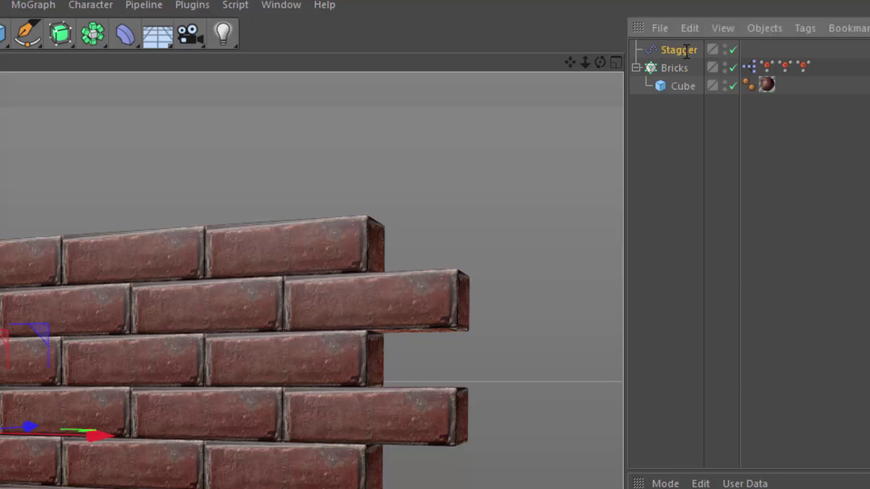
{"action": "left_click", "coordinate": [682, 86]}
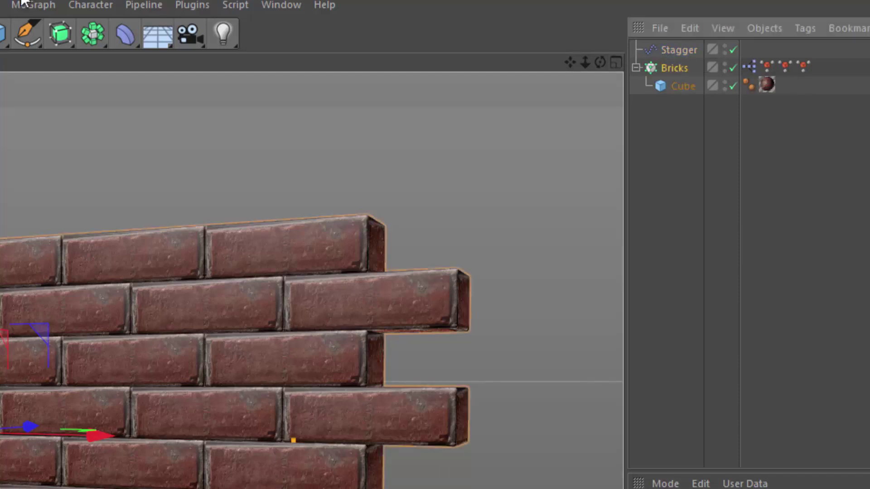
Add a second Formula effector from the MoGraph Effector menu
{"action": "left_click", "coordinate": [33, 4]}
{"action": "mouse_move", "coordinate": [58, 41]}
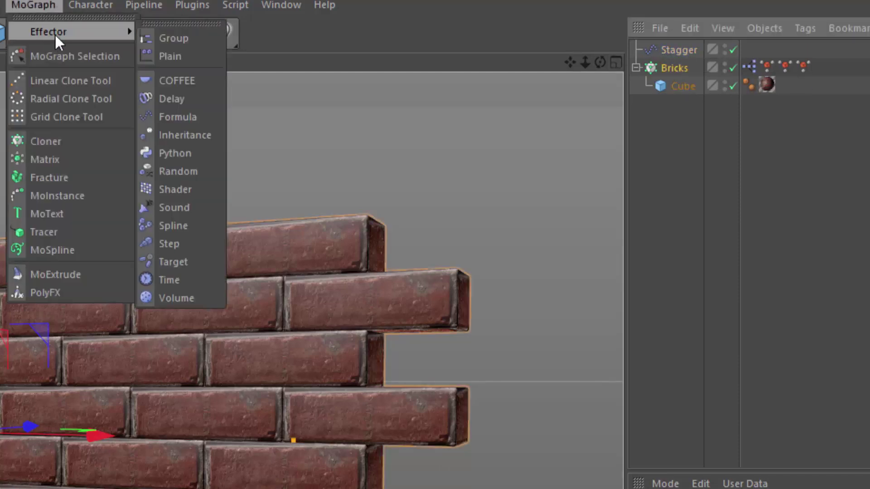
{"action": "left_click", "coordinate": [189, 118]}
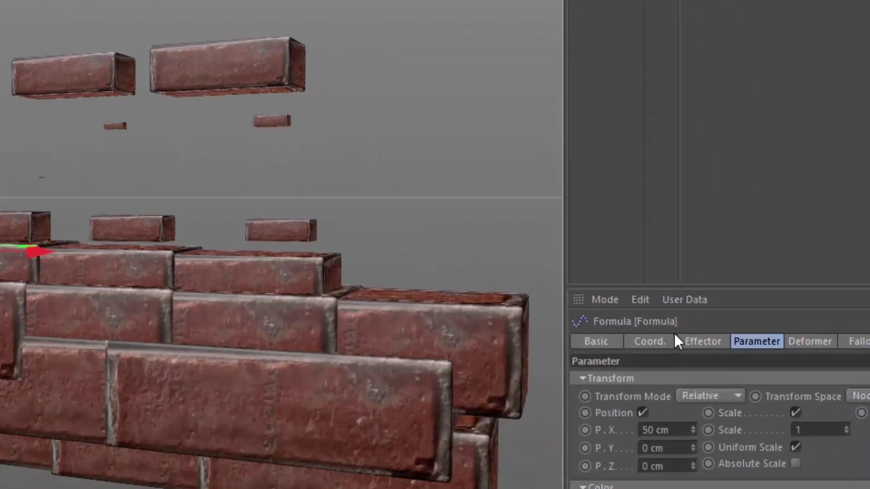
Replace the new effector's default sine formula with mod(id;12)=6
{"action": "left_click", "coordinate": [698, 341]}
{"action": "left_click_drag", "start_coordinate": [779, 439], "coordinate": [584, 438]}
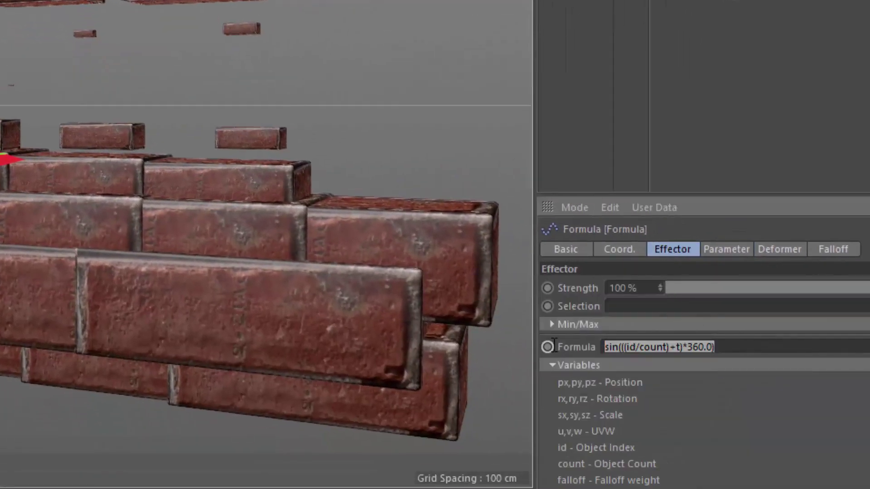
{"action": "key", "text": "BackSpace"}
{"action": "key", "text": "Return"}
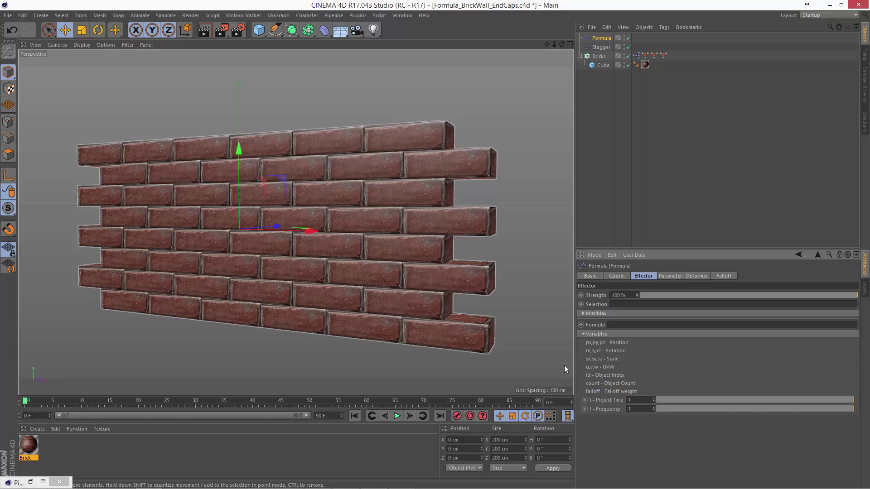
{"action": "left_click", "coordinate": [620, 325]}
{"action": "type", "text": "mod"}
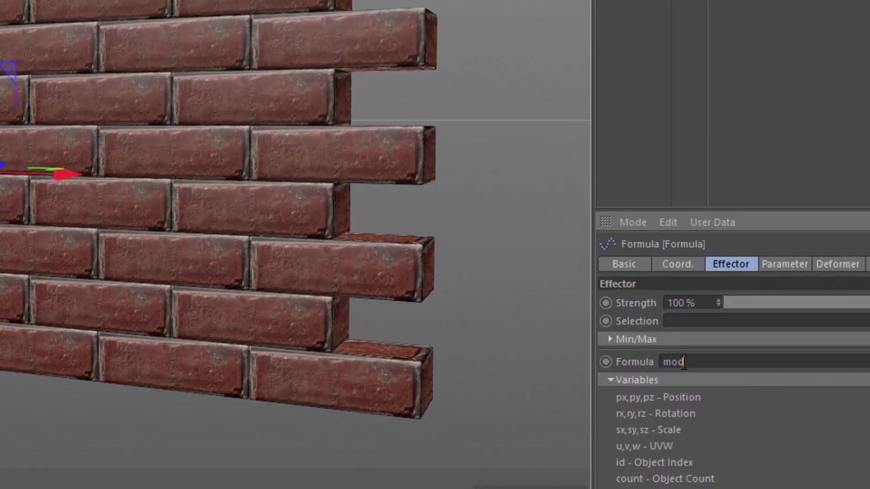
{"action": "type", "text": "(id;12)=6"}
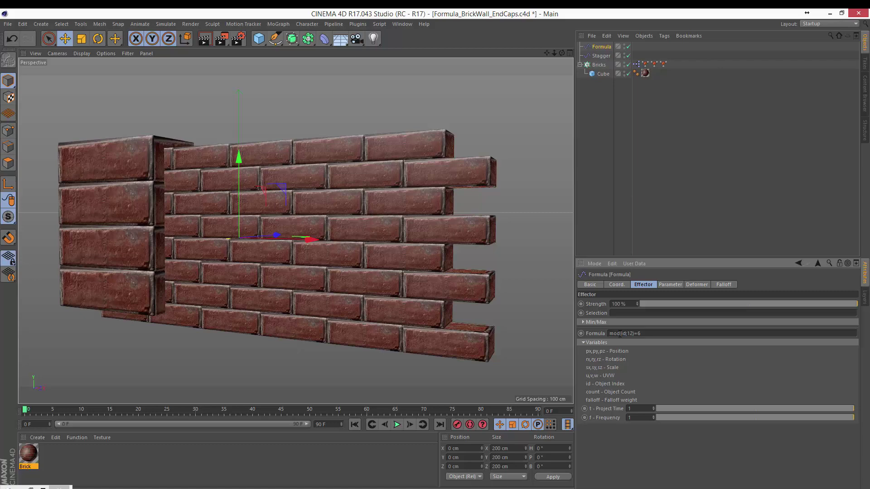
Turn off Uniform Scale and set the effector's X scale to -0.5
{"action": "left_click", "coordinate": [678, 284]}
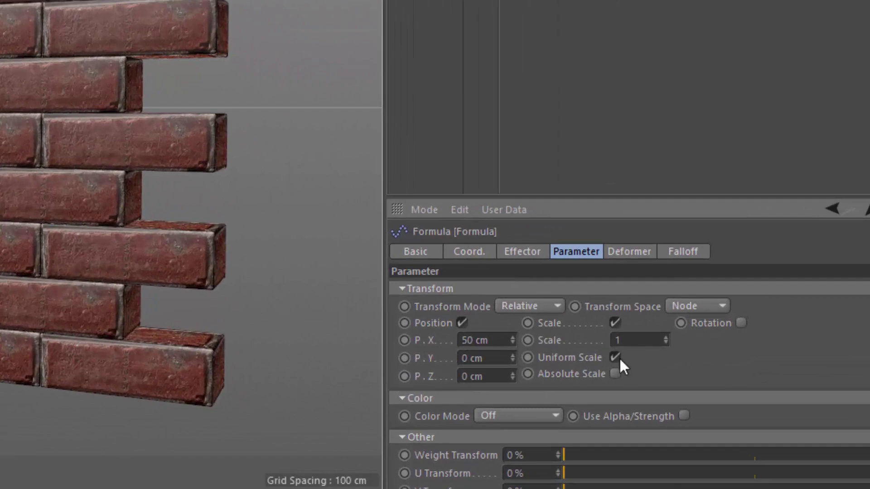
{"action": "left_click", "coordinate": [616, 357]}
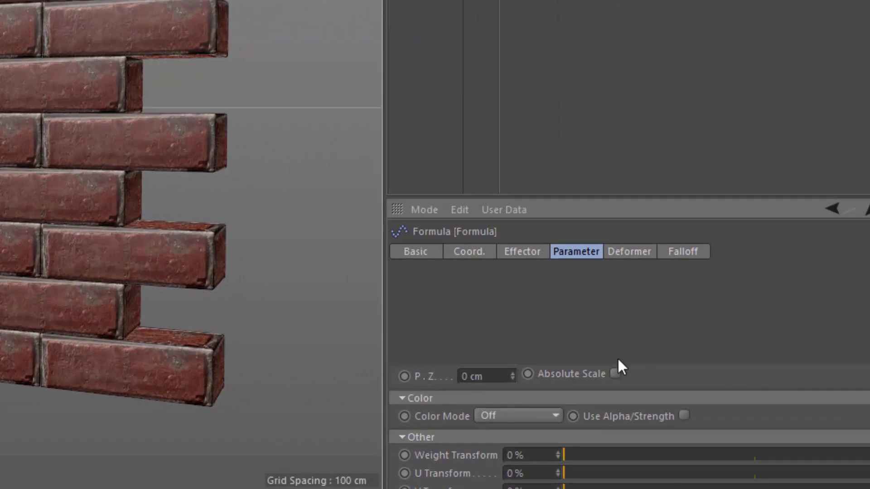
{"action": "left_click", "coordinate": [627, 360]}
{"action": "left_click_drag", "start_coordinate": [628, 361], "coordinate": [586, 357]}
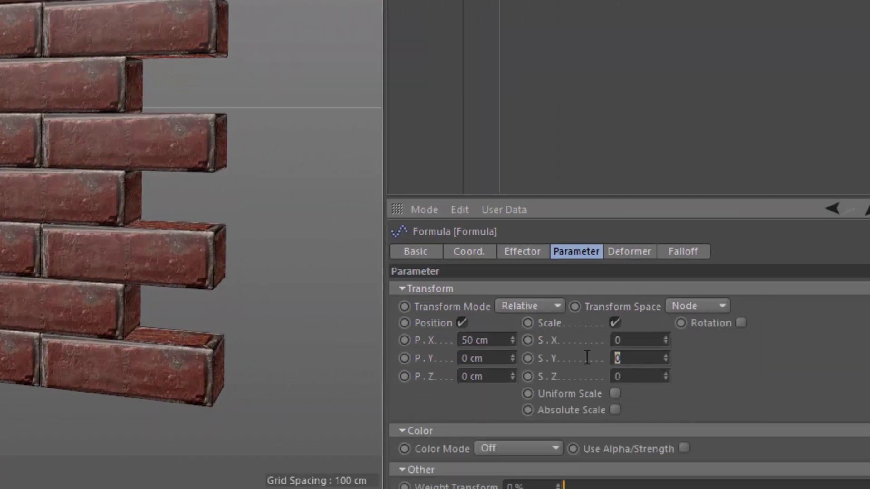
{"action": "left_click_drag", "start_coordinate": [638, 340], "coordinate": [583, 337]}
{"action": "type", "text": "-.5"}
{"action": "key", "text": "Return"}
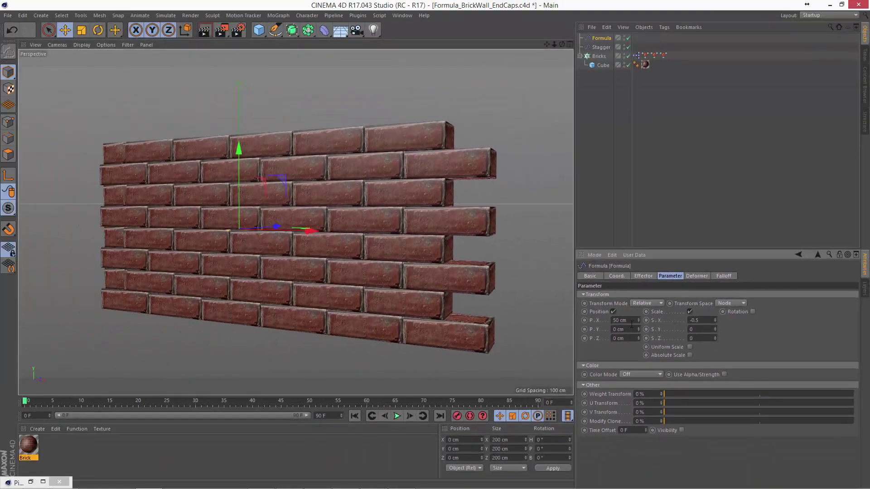
Set the effector's X position to 75/2, giving 37.5 cm
{"action": "left_click_drag", "start_coordinate": [626, 321], "coordinate": [592, 322]}
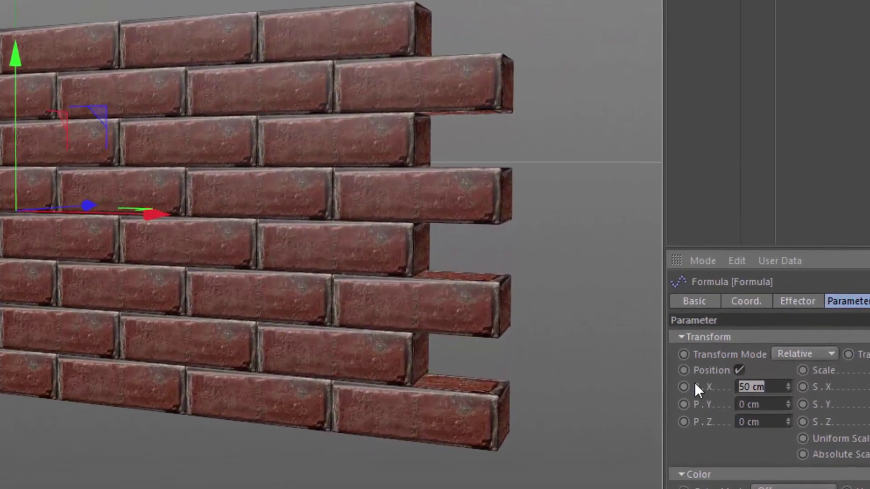
{"action": "type", "text": "75"}
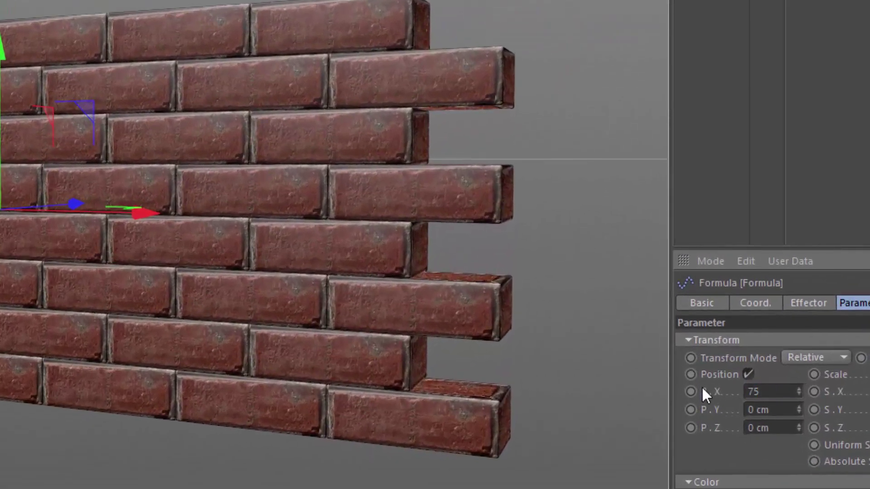
{"action": "type", "text": "/2"}
{"action": "key", "text": "Return"}
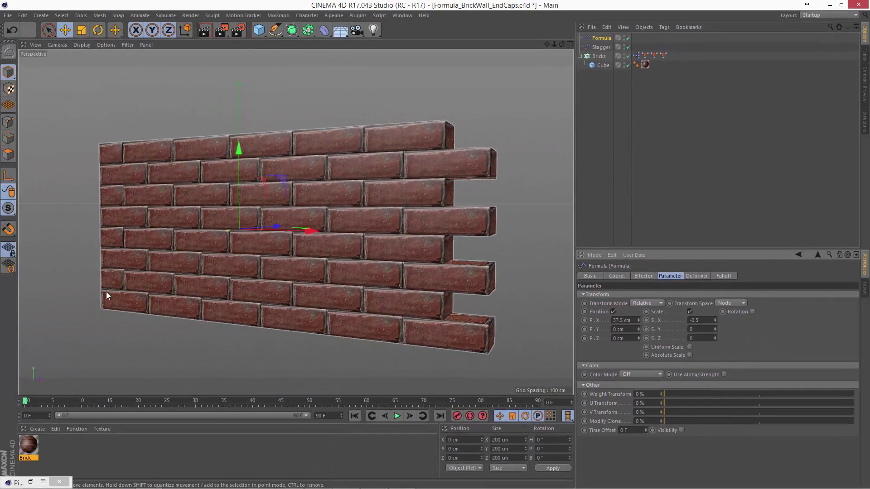
Rename the new Formula effector to 'FlushLeft'
{"action": "double_click", "coordinate": [601, 38]}
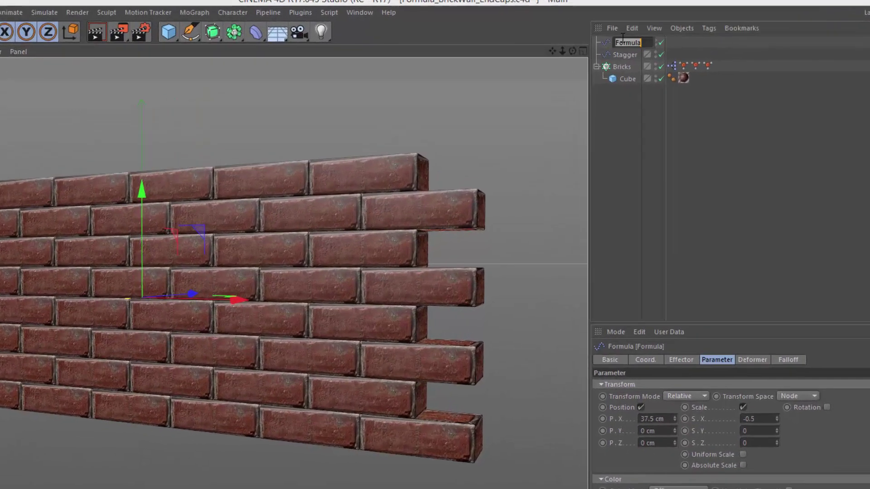
{"action": "type", "text": "Flus"}
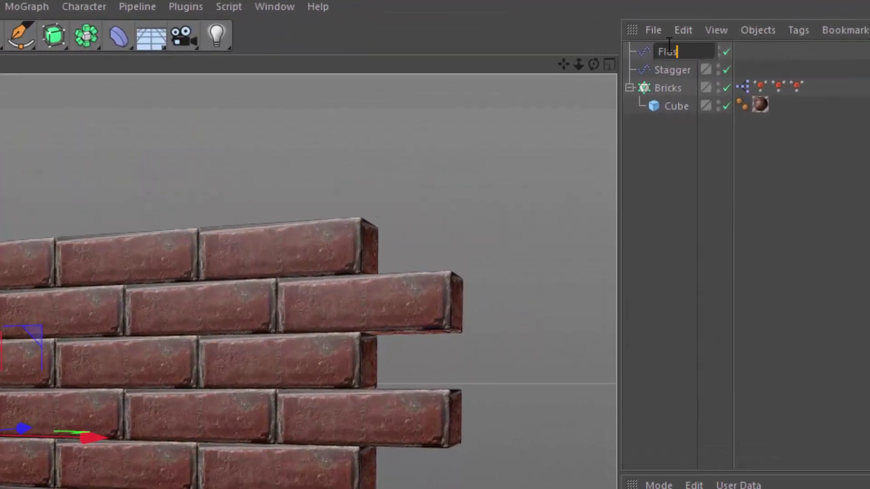
{"action": "type", "text": "hLeft"}
{"action": "key", "text": "Return"}
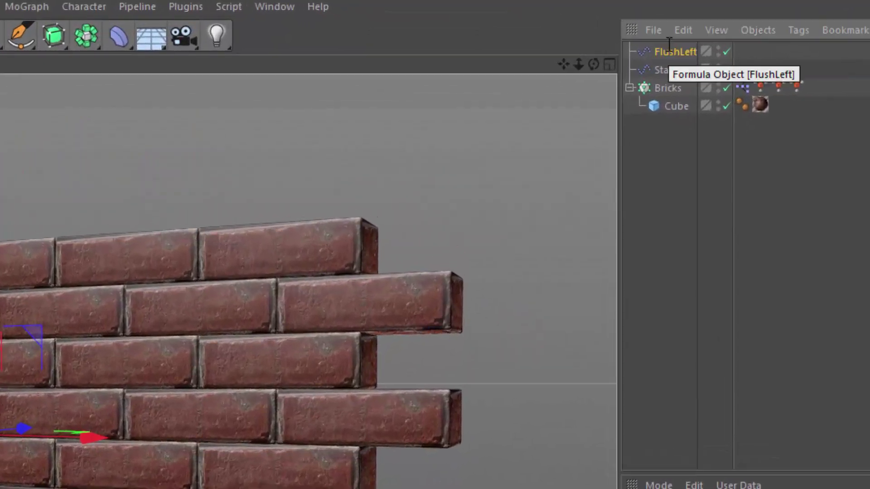
Duplicate FlushLeft and add the copy to the Bricks cloner's Effectors list below it
{"action": "key", "text": "ctrl+c"}
{"action": "key", "text": "ctrl+v"}
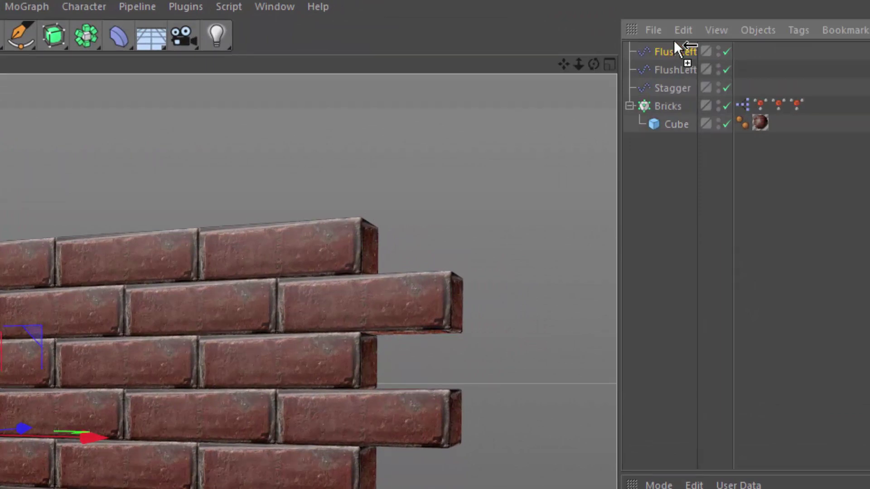
{"action": "left_click", "coordinate": [664, 103]}
{"action": "left_click_drag", "start_coordinate": [675, 51], "coordinate": [741, 488]}
{"action": "left_click_drag", "start_coordinate": [668, 357], "coordinate": [662, 349]}
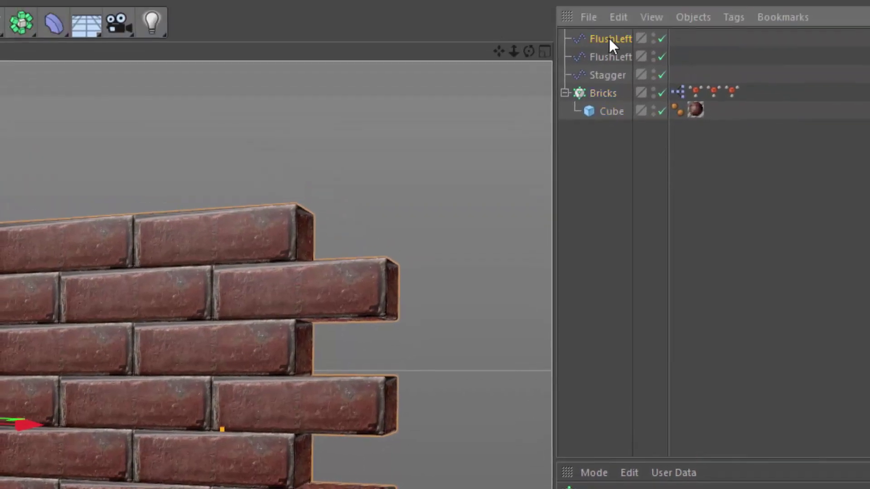
Rename the duplicate effector to 'FlushRight'
{"action": "double_click", "coordinate": [608, 38]}
{"action": "key", "text": "End"}
{"action": "key", "text": "BackSpace"}
{"action": "key", "text": "BackSpace"}
{"action": "key", "text": "BackSpace"}
{"action": "key", "text": "BackSpace"}
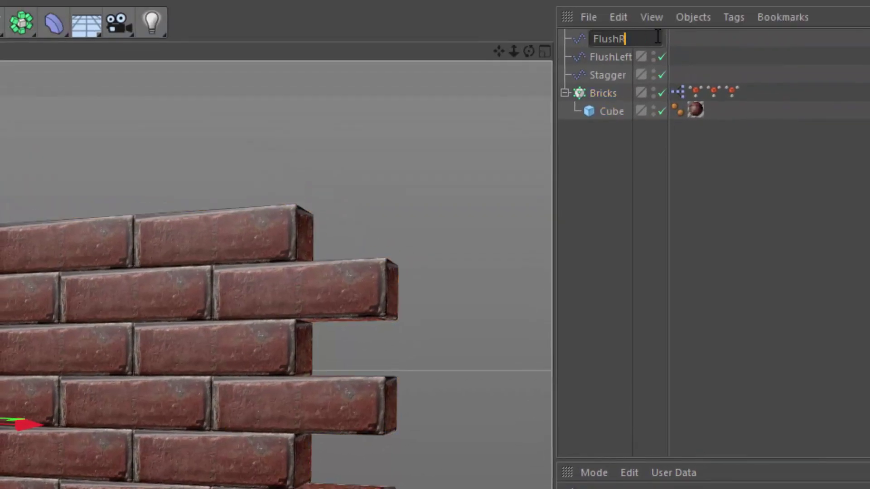
{"action": "type", "text": "Right"}
{"action": "key", "text": "Return"}
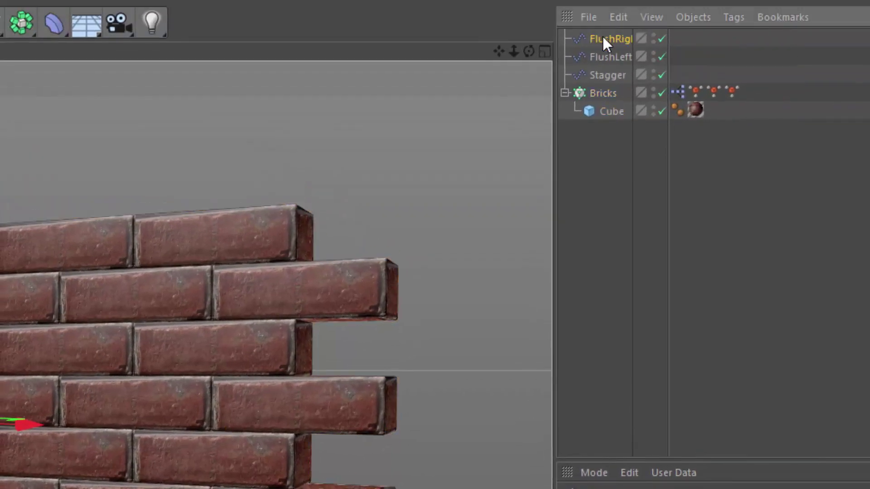
Change FlushRight's formula to mod(id;12)=5
{"action": "left_click", "coordinate": [604, 90]}
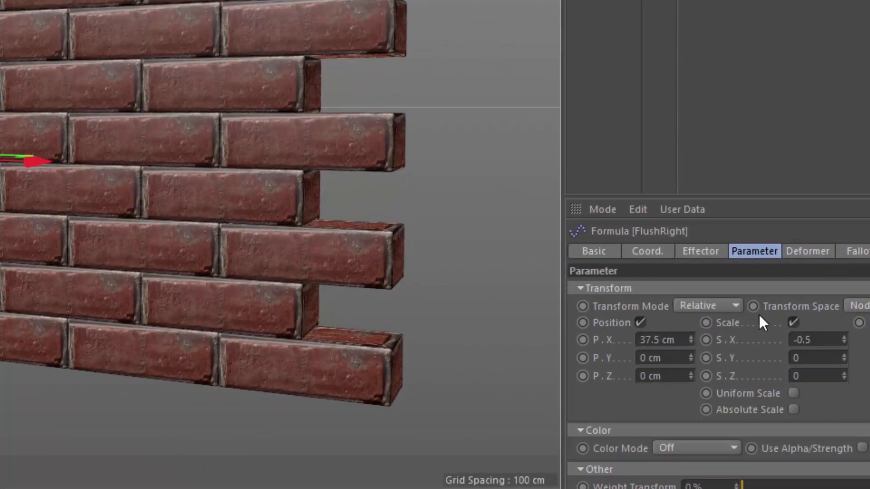
{"action": "left_click", "coordinate": [700, 251]}
{"action": "left_click", "coordinate": [673, 349]}
{"action": "type", "text": "12)=6"}
{"action": "double_click", "coordinate": [692, 349]}
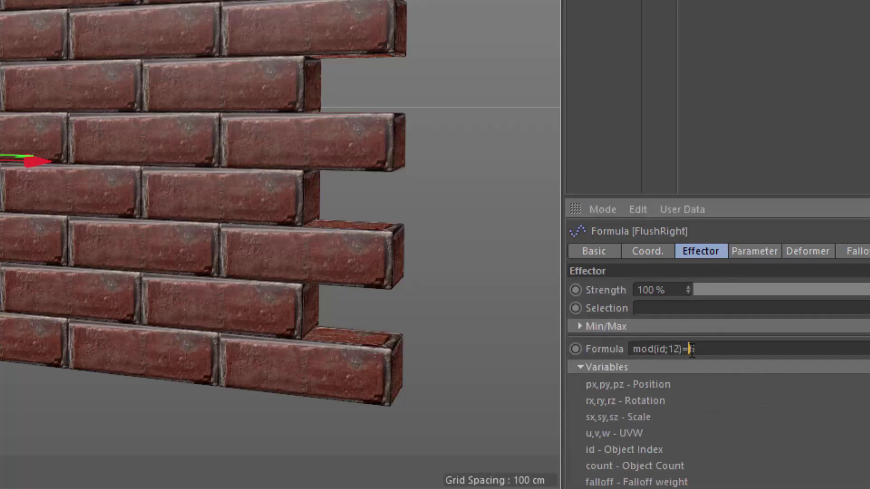
{"action": "type", "text": "6"}
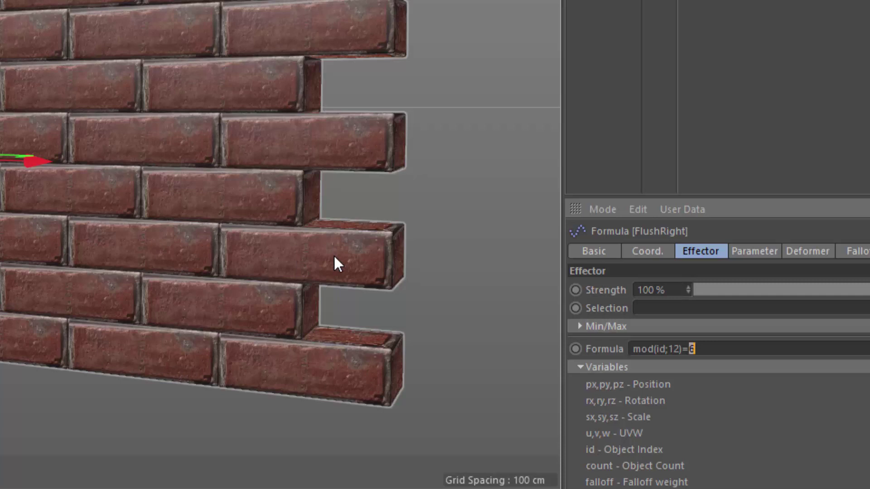
{"action": "type", "text": "5"}
{"action": "key", "text": "Return"}
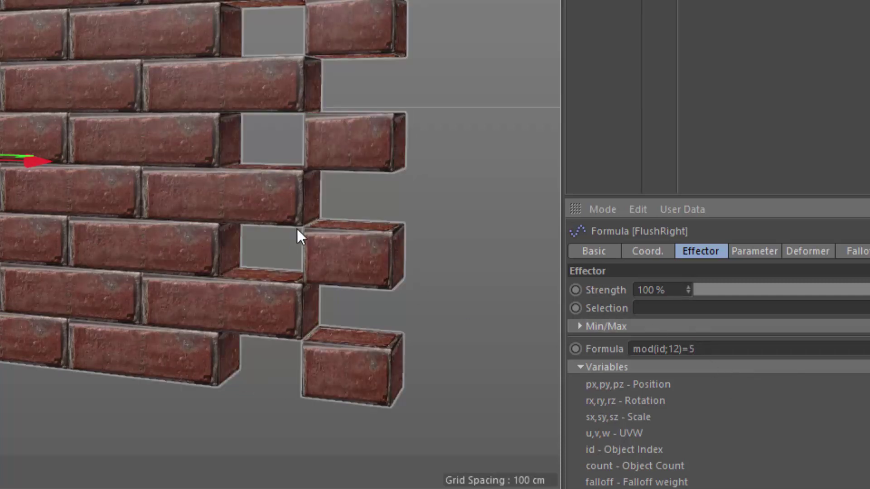
Set FlushRight's X position offset to -37.5 cm and deselect it to view the wall
{"action": "left_click", "coordinate": [755, 251]}
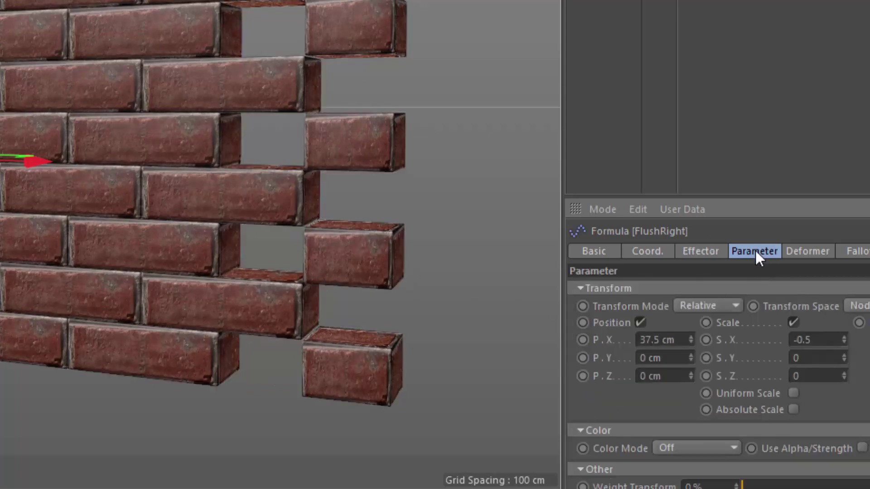
{"action": "left_click", "coordinate": [640, 340]}
{"action": "type", "text": "-"}
{"action": "key", "text": "Return"}
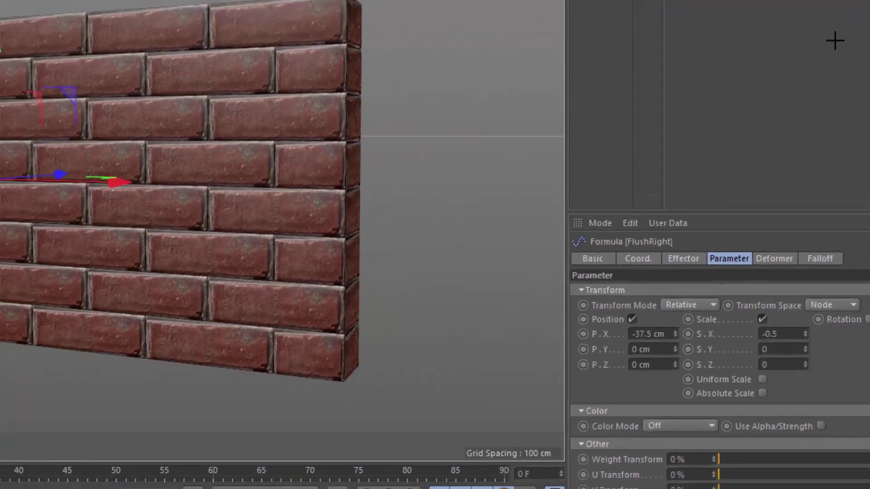
{"action": "left_click", "coordinate": [505, 131]}
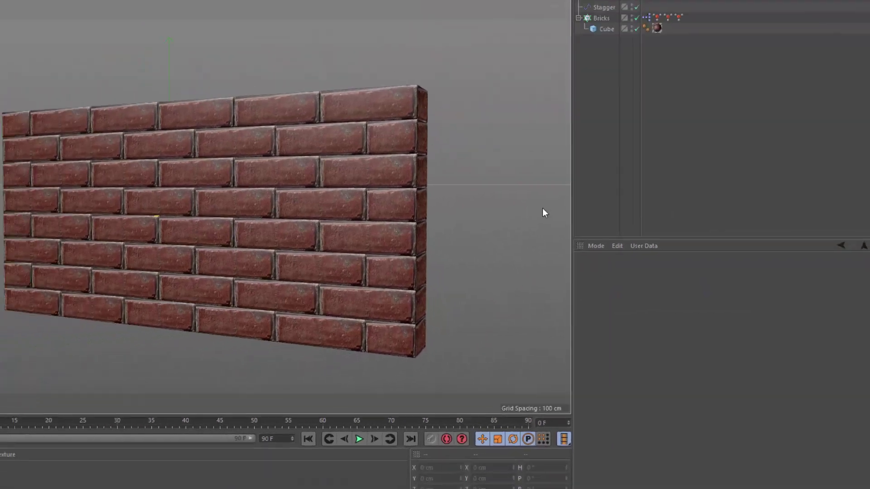